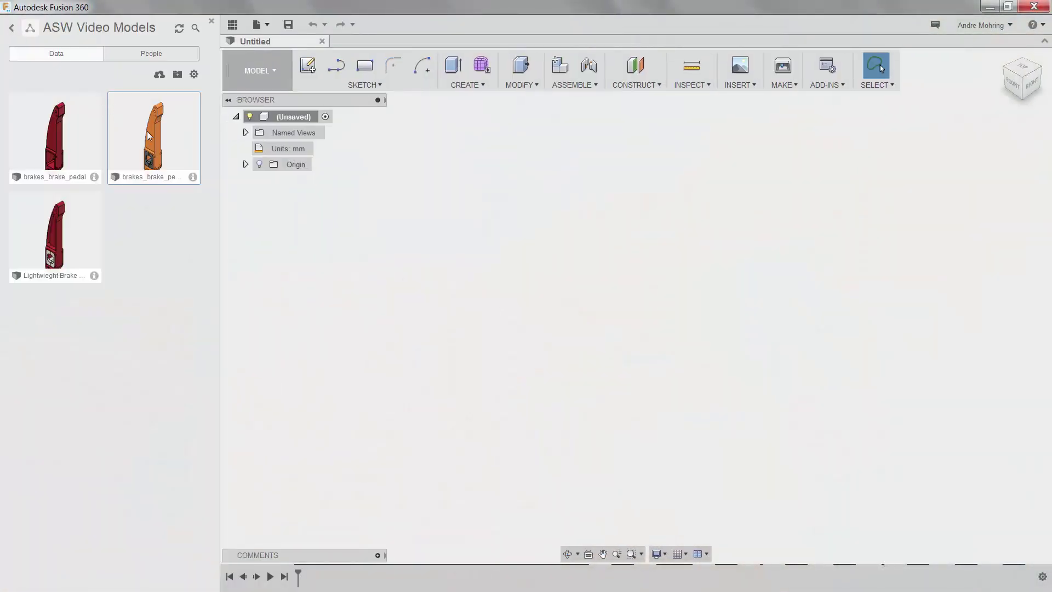
# Open the brakes_brake_pedal assembly from the Data Panel.
pyautogui.doubleClick(149, 136)
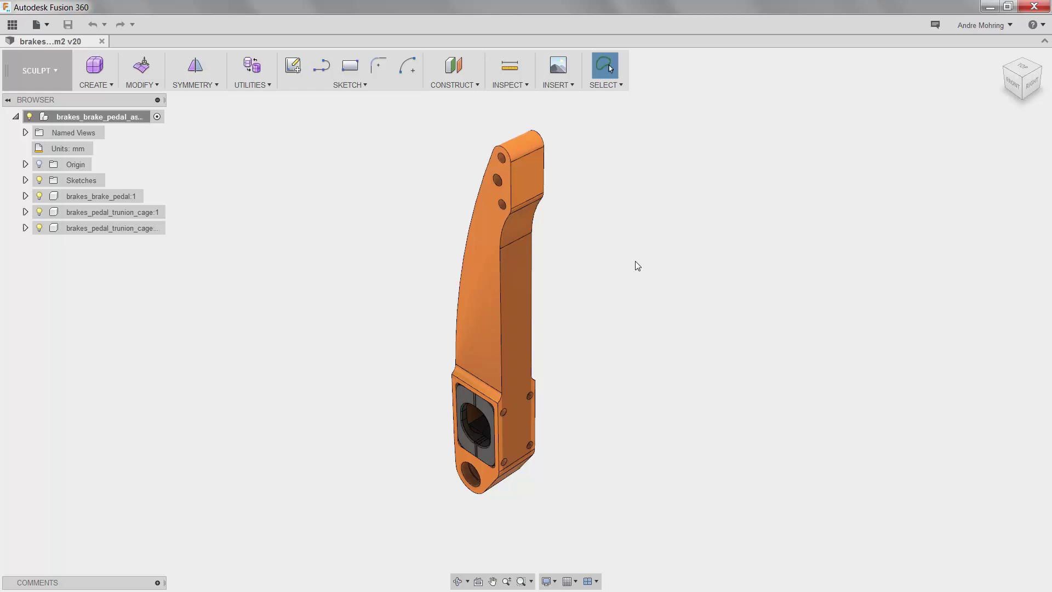
# Switch the workspace from Sculpt to Simulation.
pyautogui.click(57, 73)
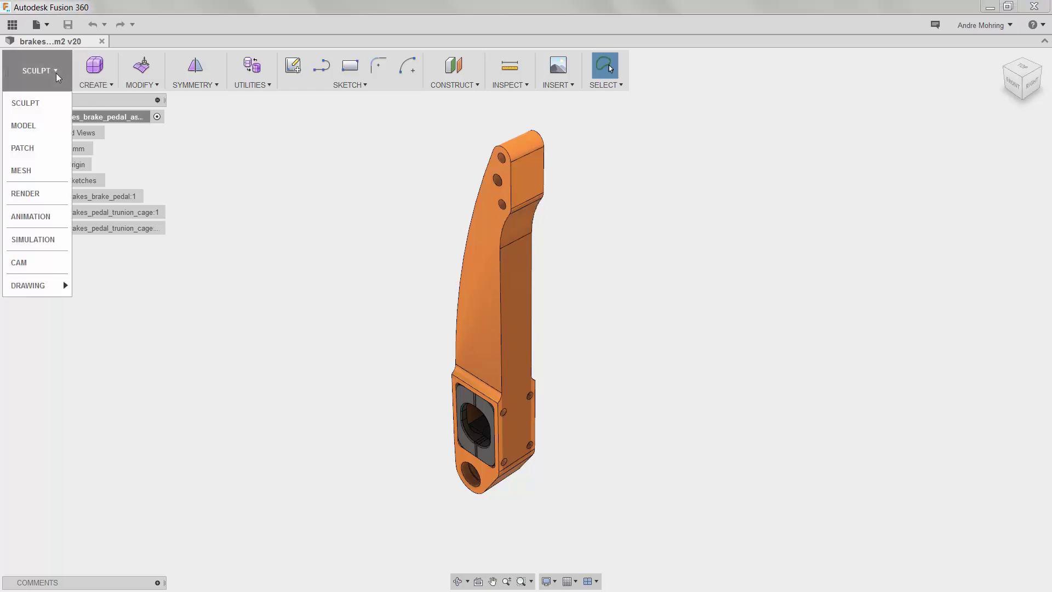
pyautogui.click(46, 241)
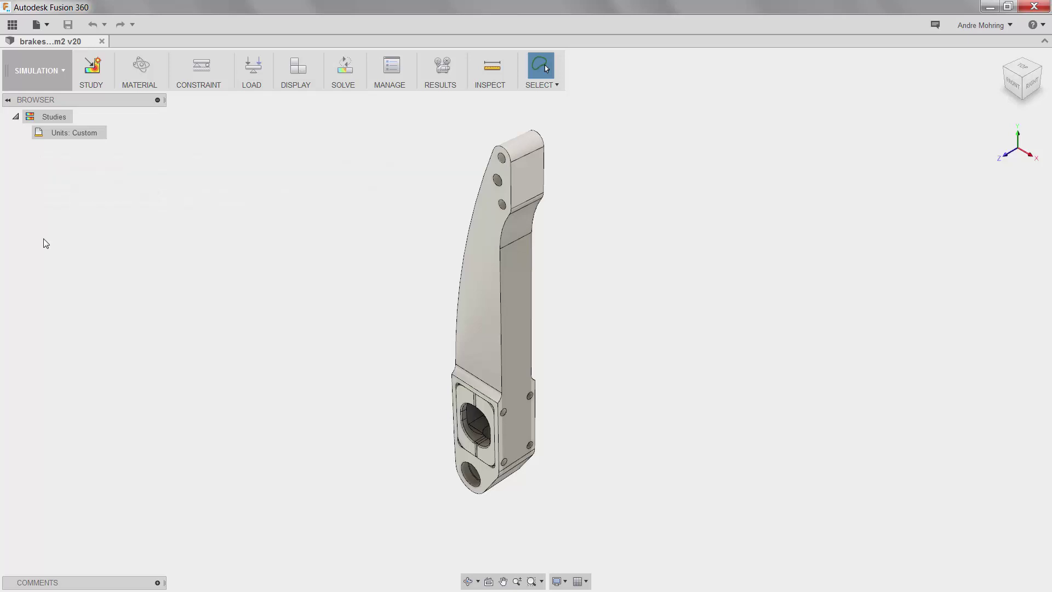
# Create a Static Stress study and accept Aluminum-6061 as the material for all three components.
pyautogui.click(92, 71)
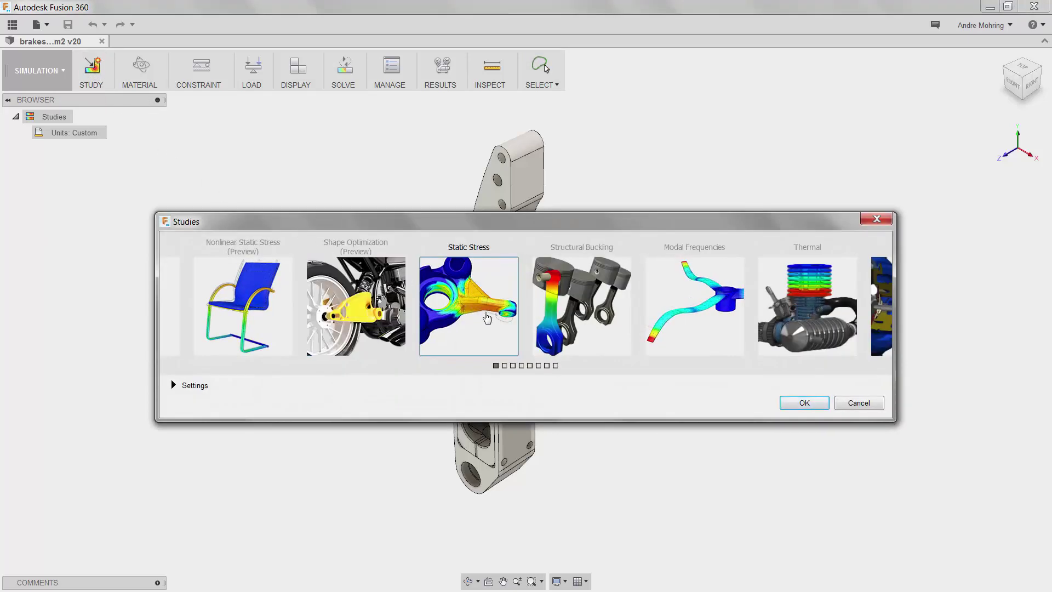
pyautogui.click(787, 404)
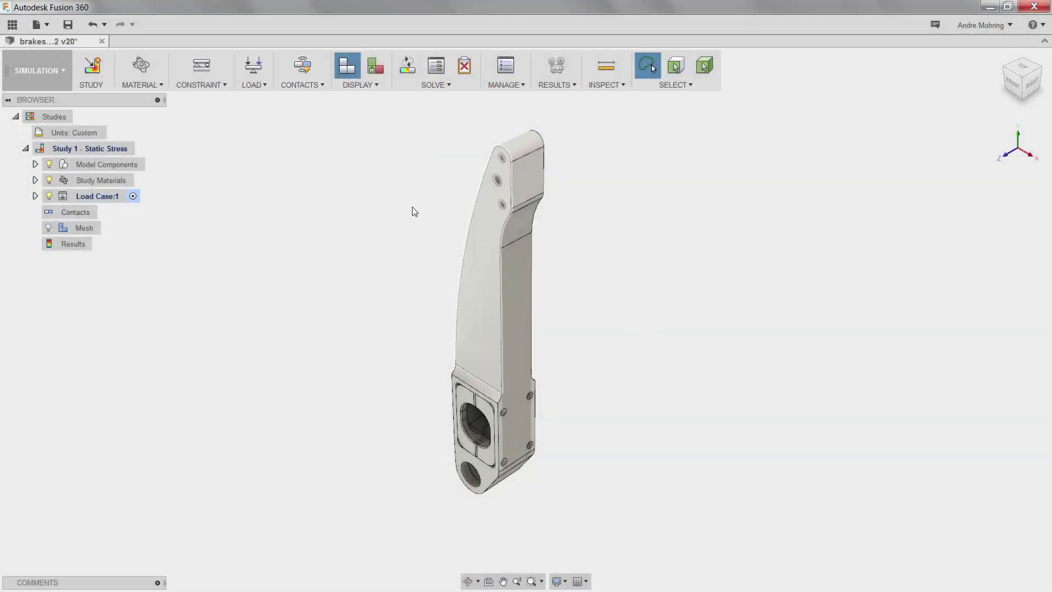
pyautogui.click(148, 65)
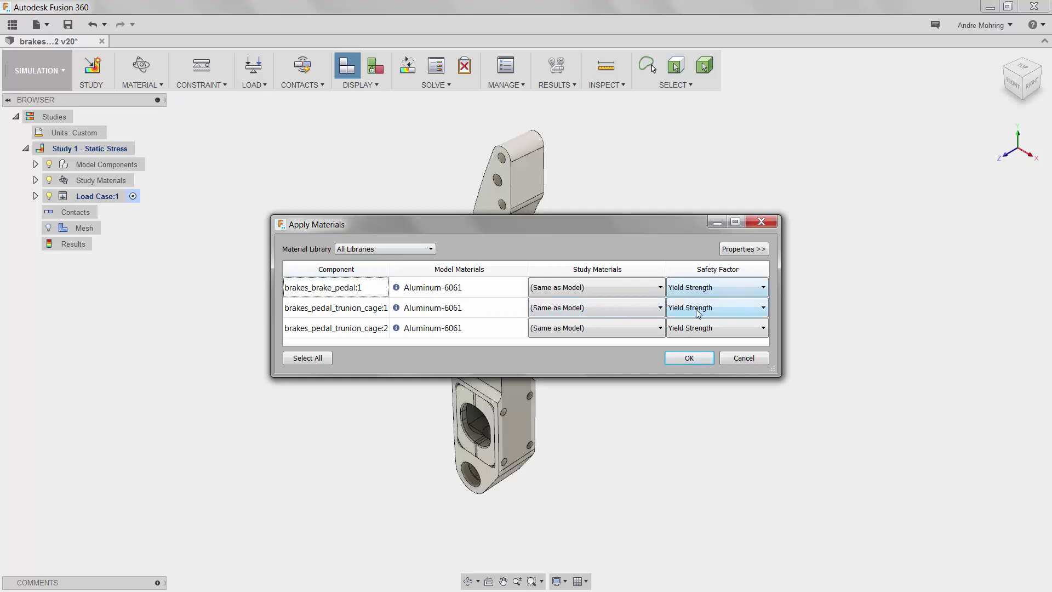
pyautogui.click(692, 359)
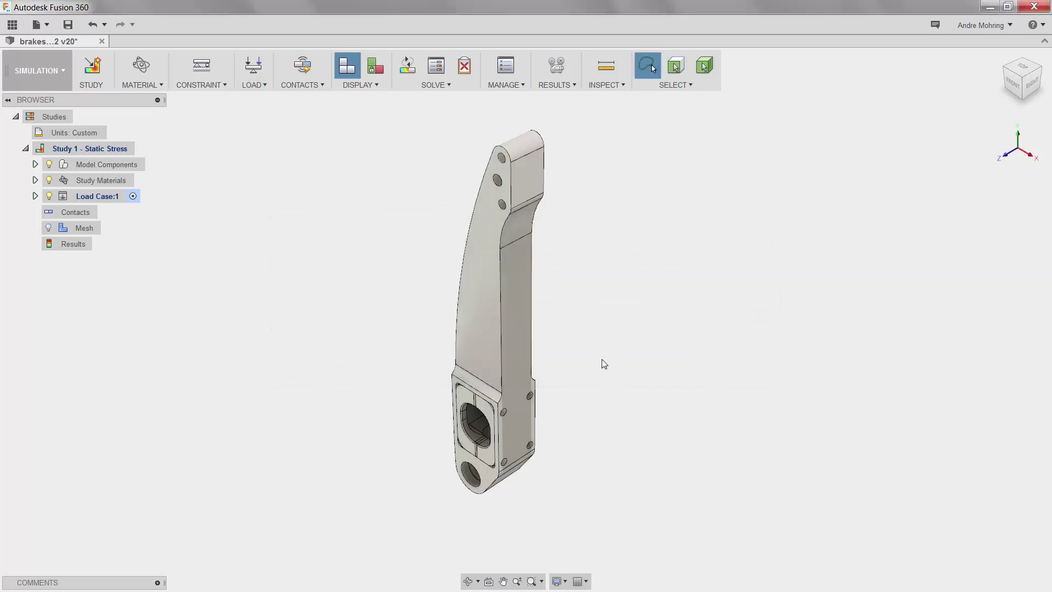
# Add a Pin constraint on the 7 mm hole near the pedal's bottom.
pyautogui.click(197, 66)
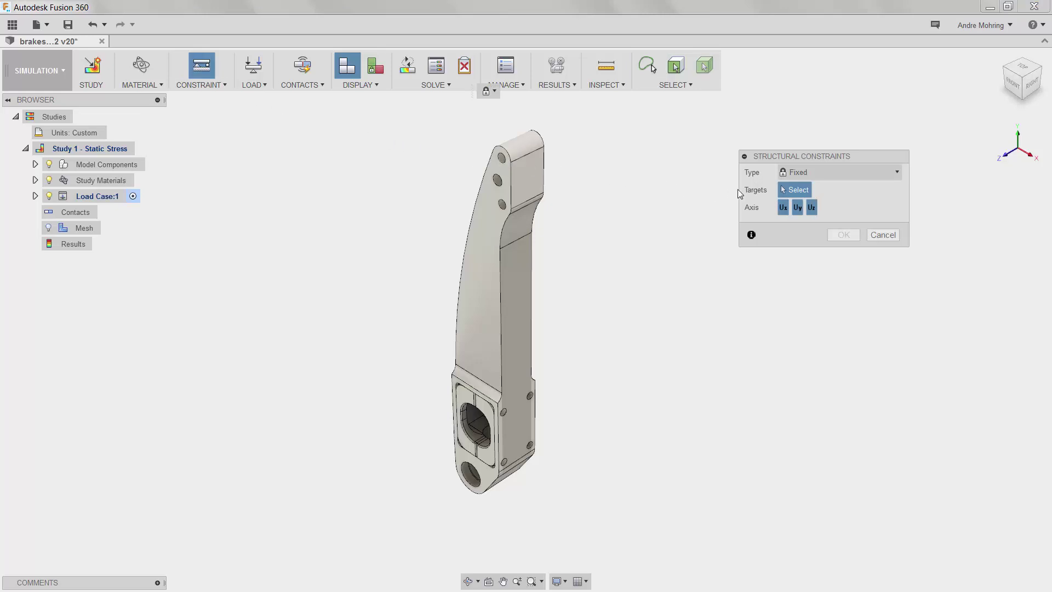
pyautogui.click(819, 173)
pyautogui.click(804, 205)
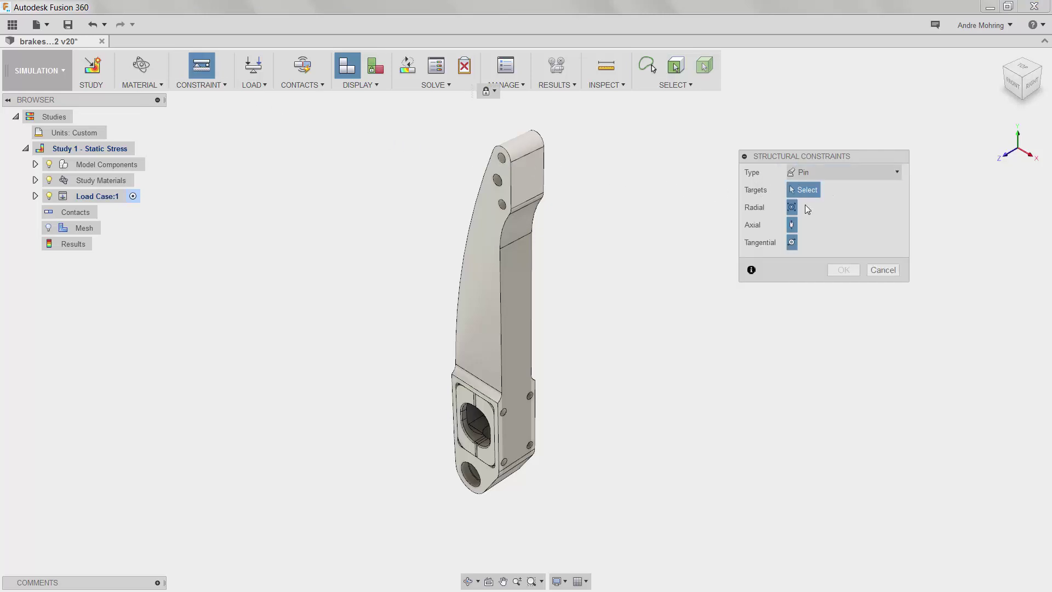
pyautogui.click(474, 473)
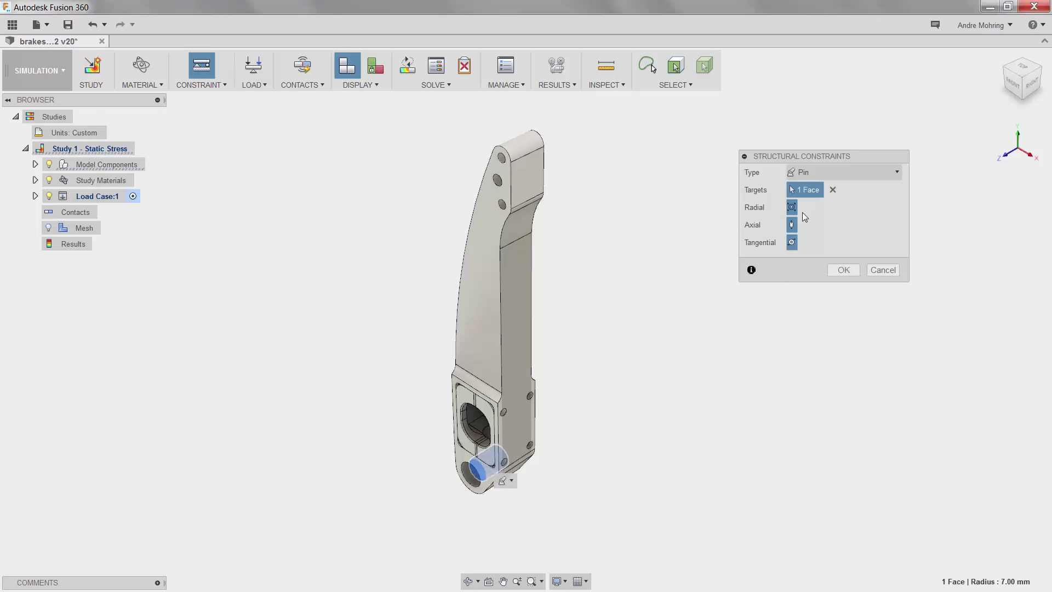
pyautogui.click(834, 268)
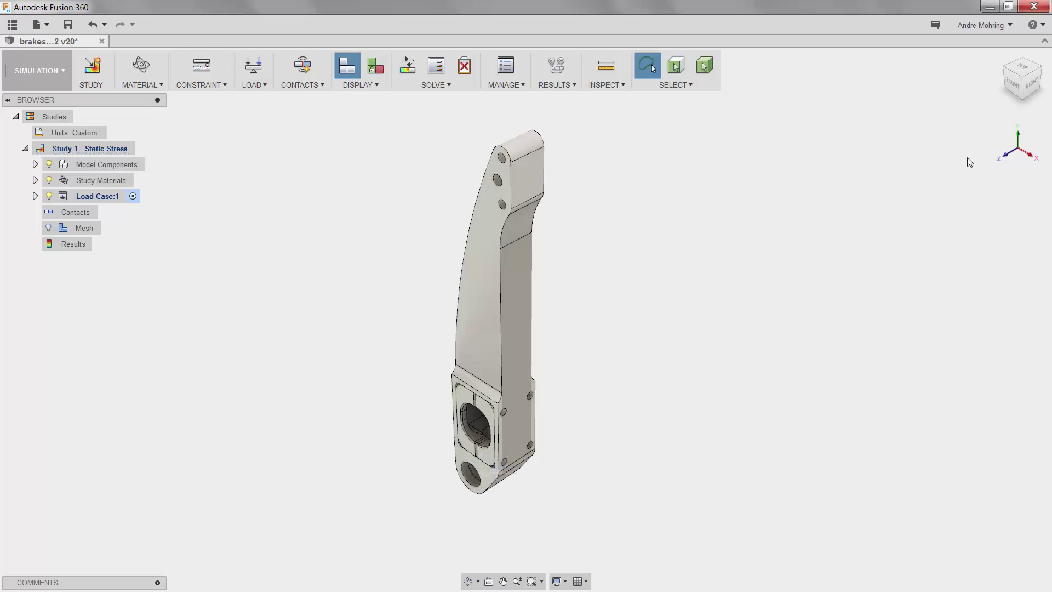
# Add a Frictionless constraint on the pedal's curved 12.50 mm-radius bottom face.
pyautogui.click(1023, 104)
pyautogui.click(210, 64)
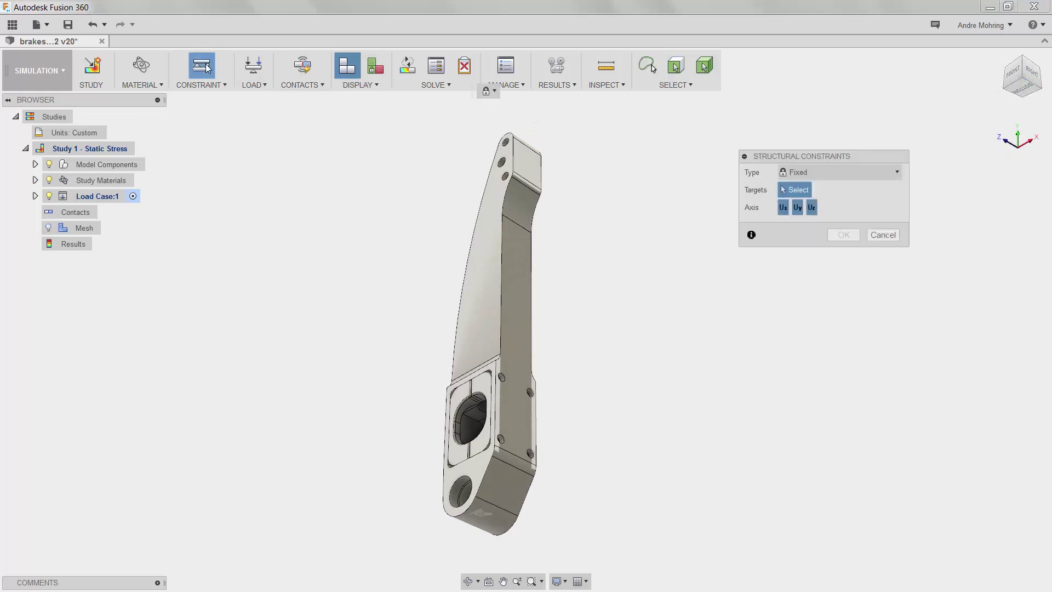
pyautogui.click(805, 172)
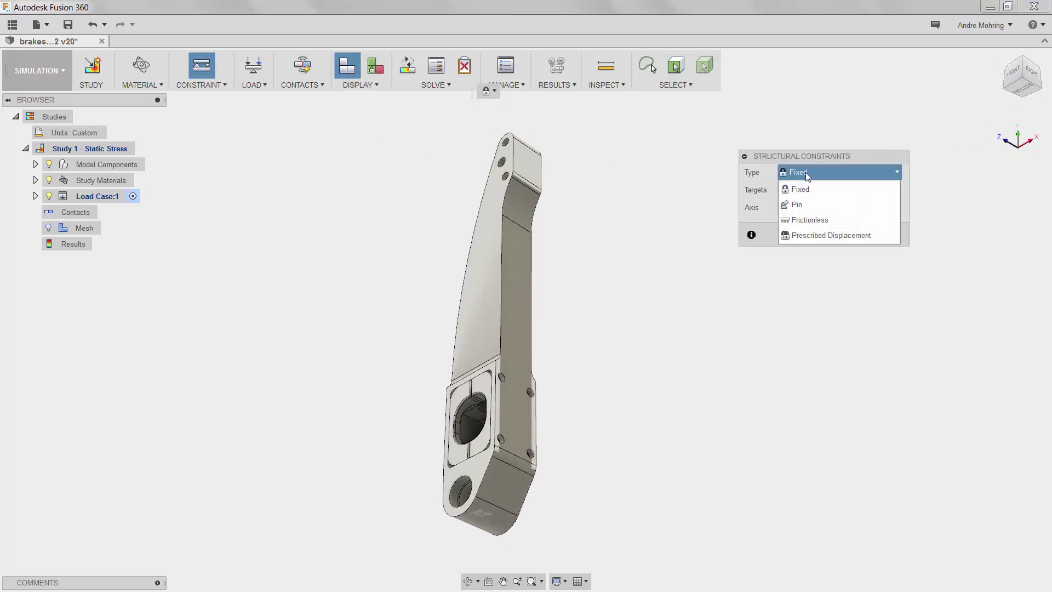
pyautogui.click(801, 220)
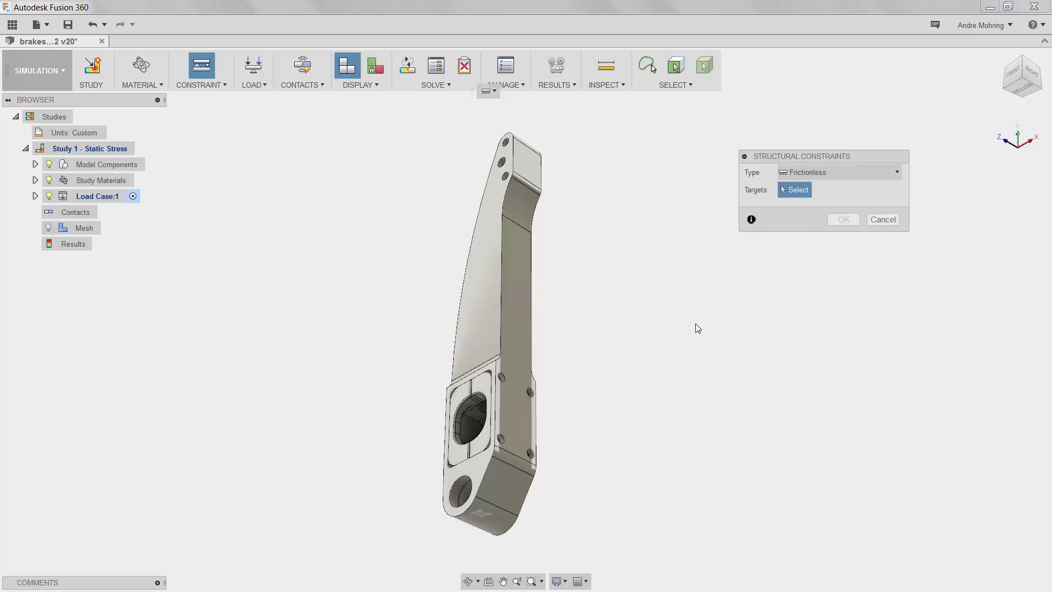
pyautogui.click(515, 515)
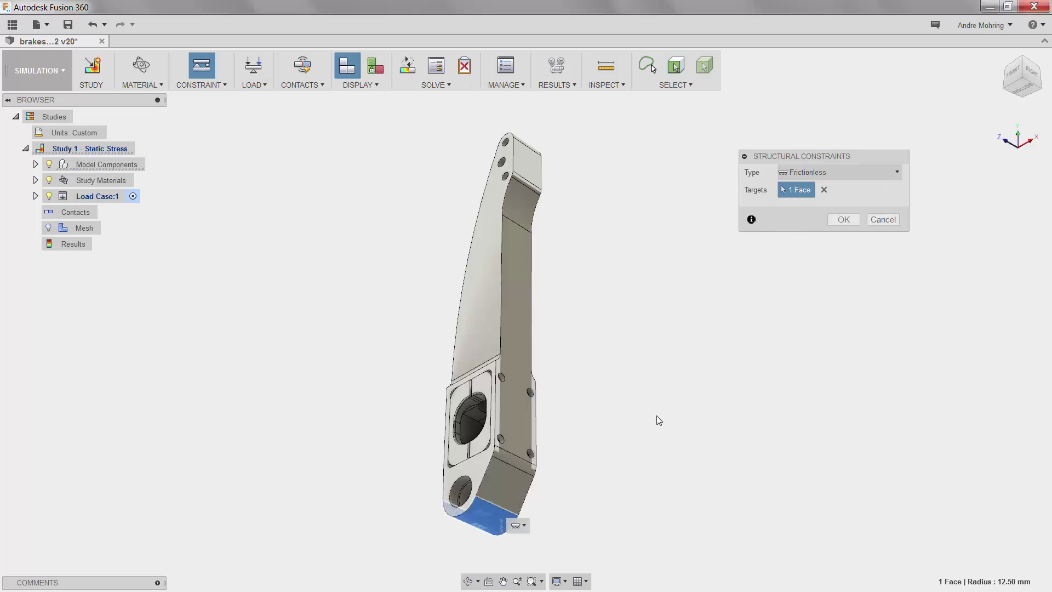
pyautogui.click(843, 219)
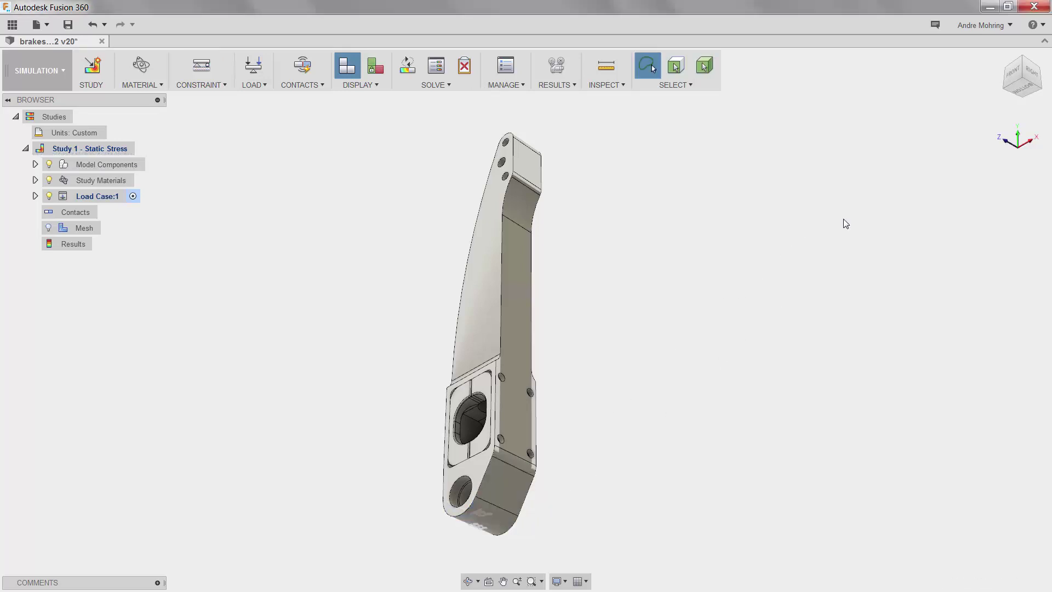
pyautogui.click(1022, 60)
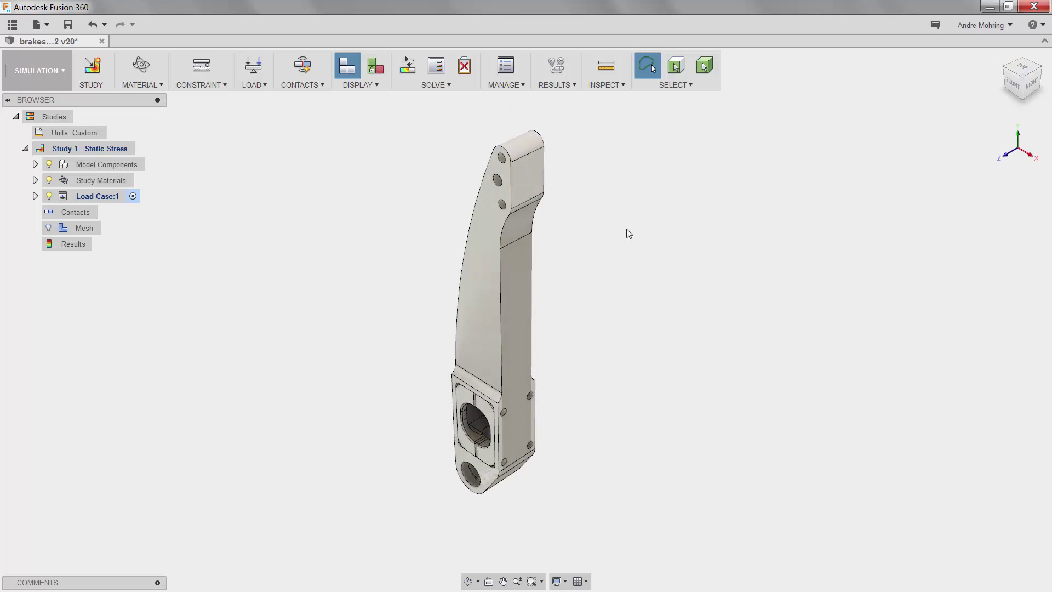
# Apply a 450 N force to the pedal's top face.
pyautogui.click(253, 66)
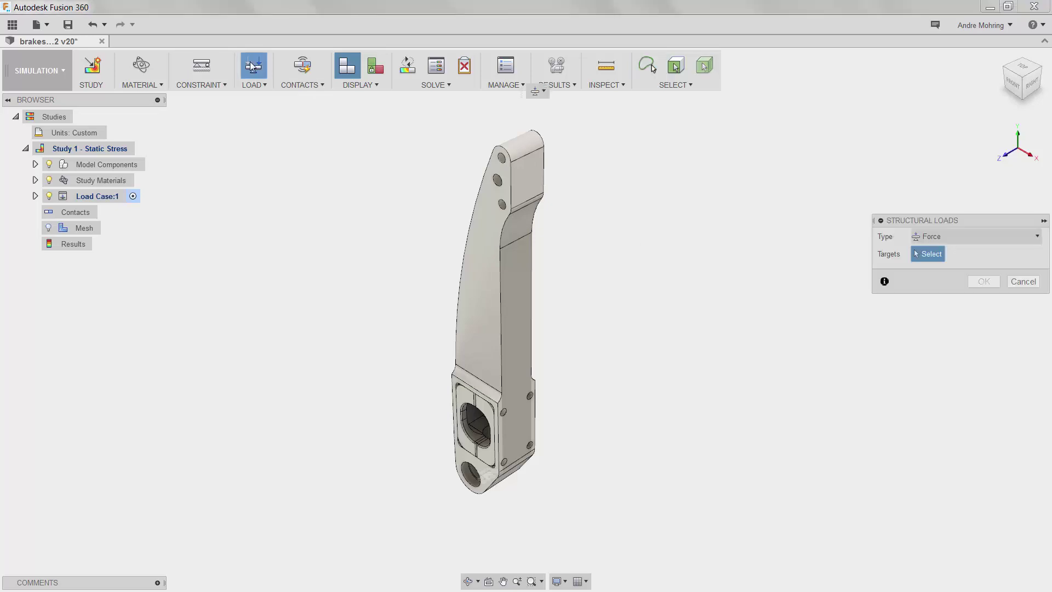
pyautogui.click(529, 177)
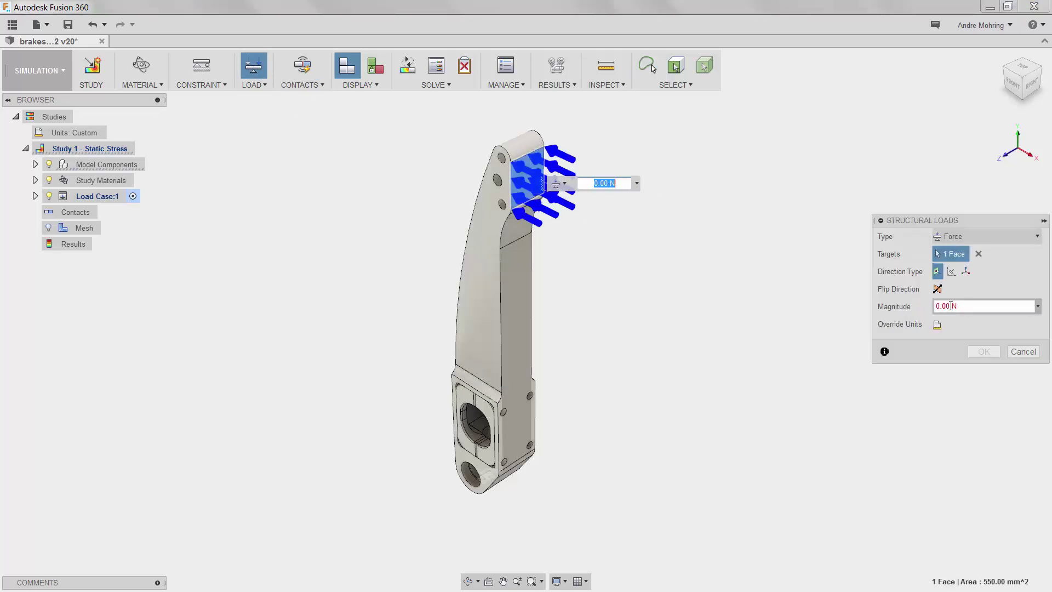
pyautogui.click(975, 306)
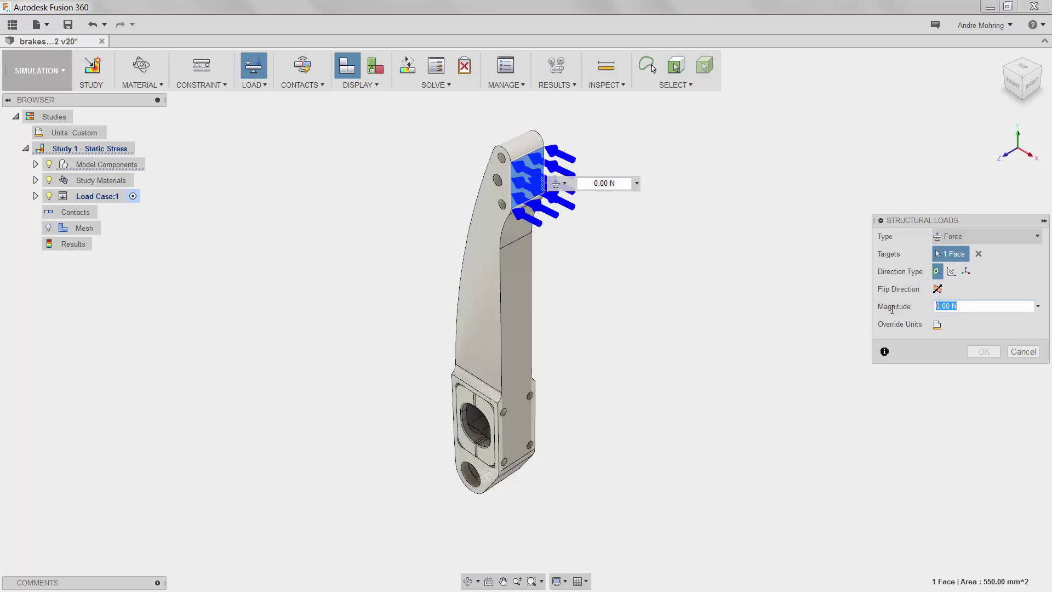
pyautogui.write('450')
pyautogui.click(992, 352)
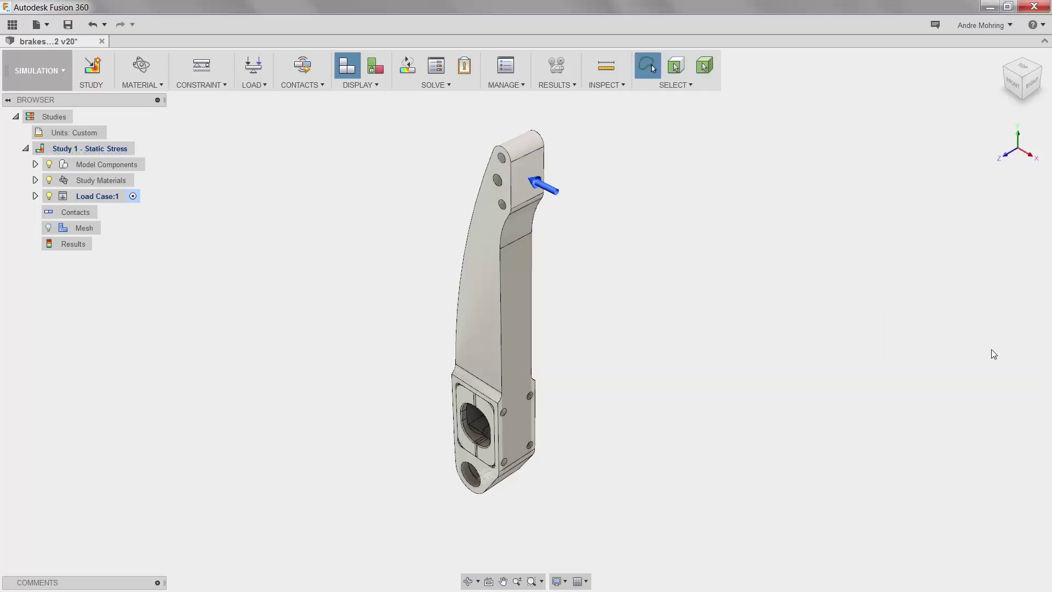
# Apply a 45 N force to a small face inside the lower bore.
pyautogui.click(1006, 69)
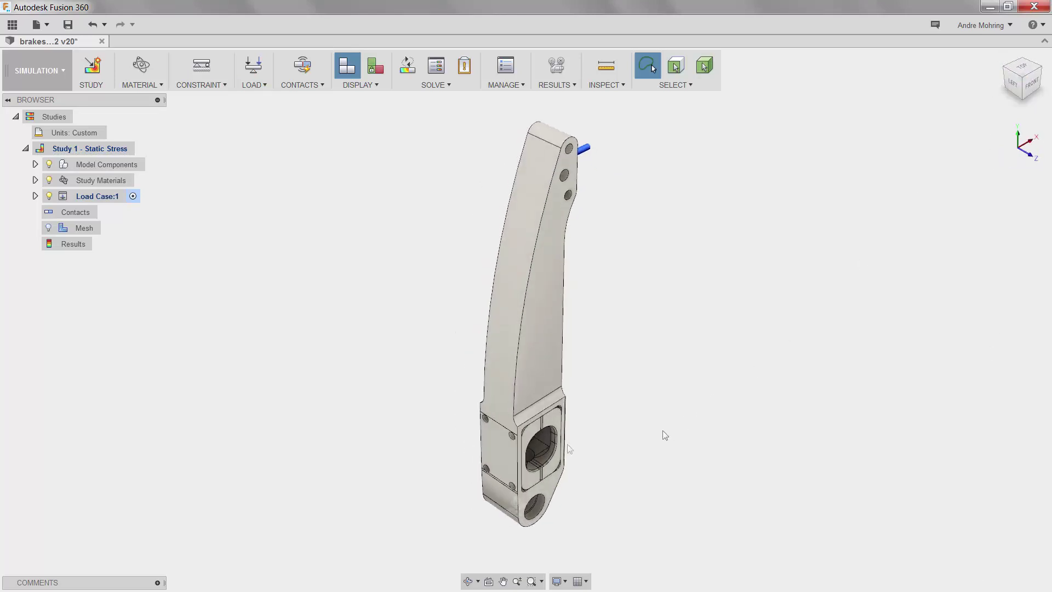
pyautogui.scroll(6, 568, 445)
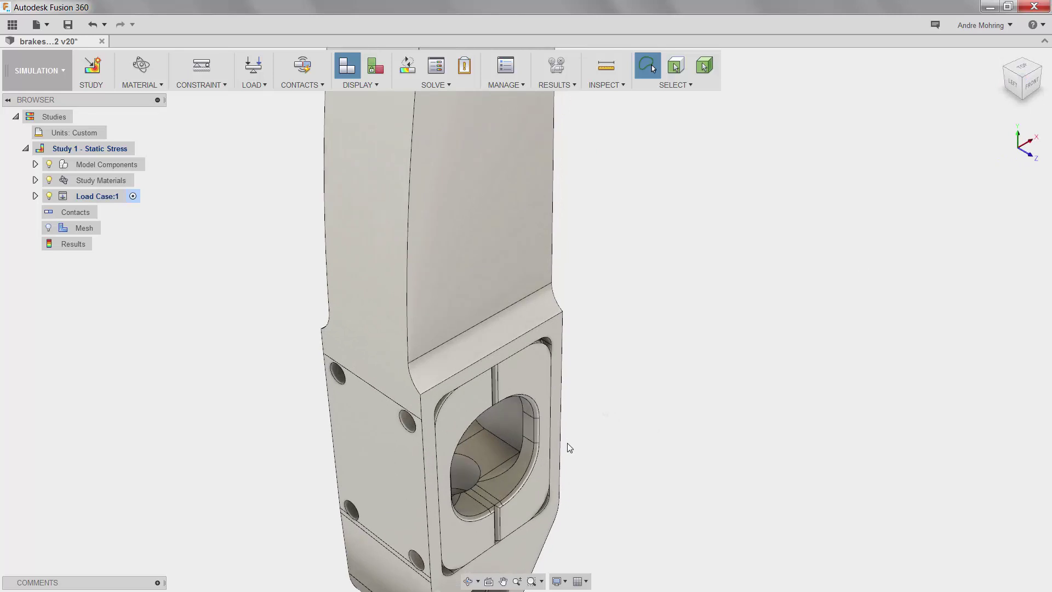
pyautogui.click(253, 66)
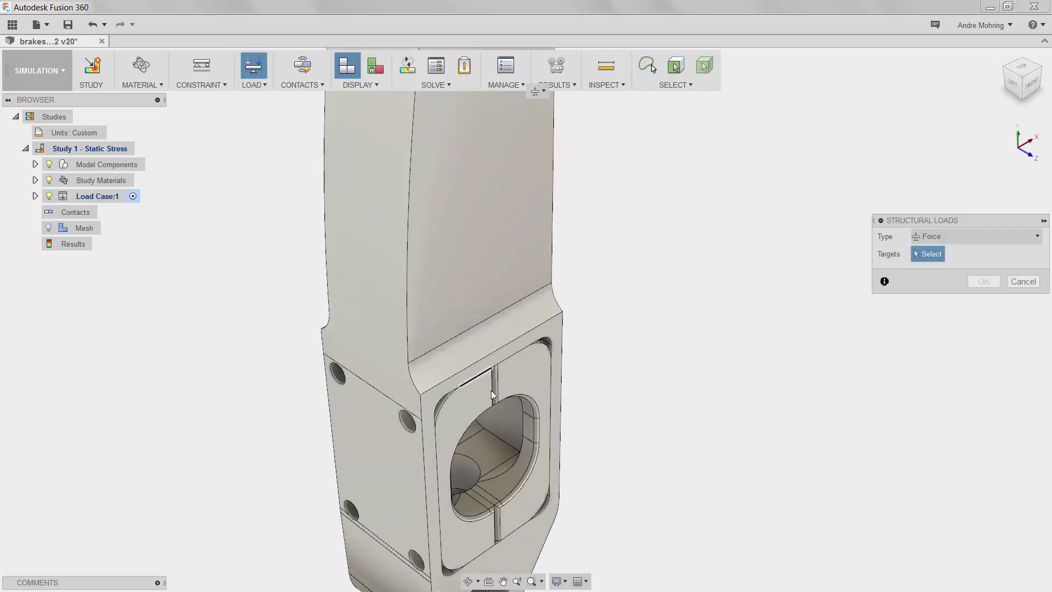
pyautogui.click(528, 428)
pyautogui.click(952, 308)
pyautogui.moveTo(951, 309); pyautogui.dragTo(889, 311)
pyautogui.write('45')
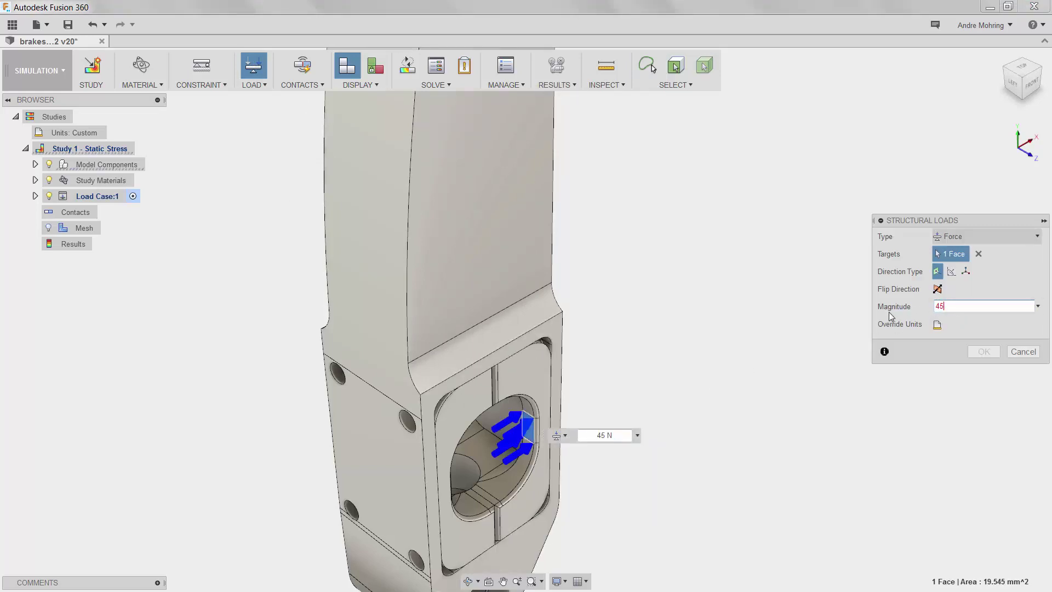
pyautogui.click(983, 352)
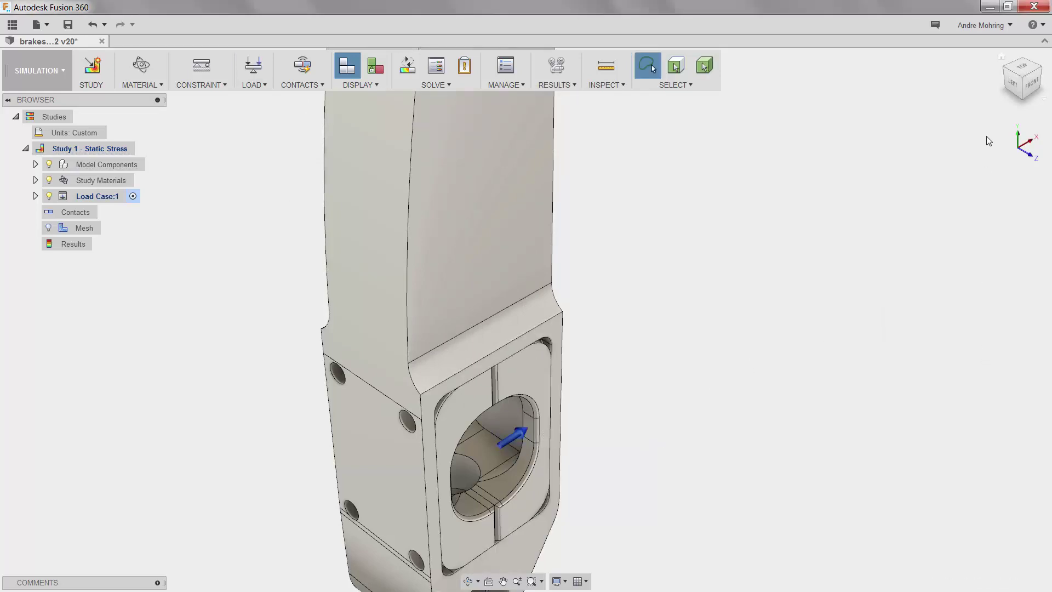
# Apply a second 45 N force to another face inside the bore.
pyautogui.click(1006, 72)
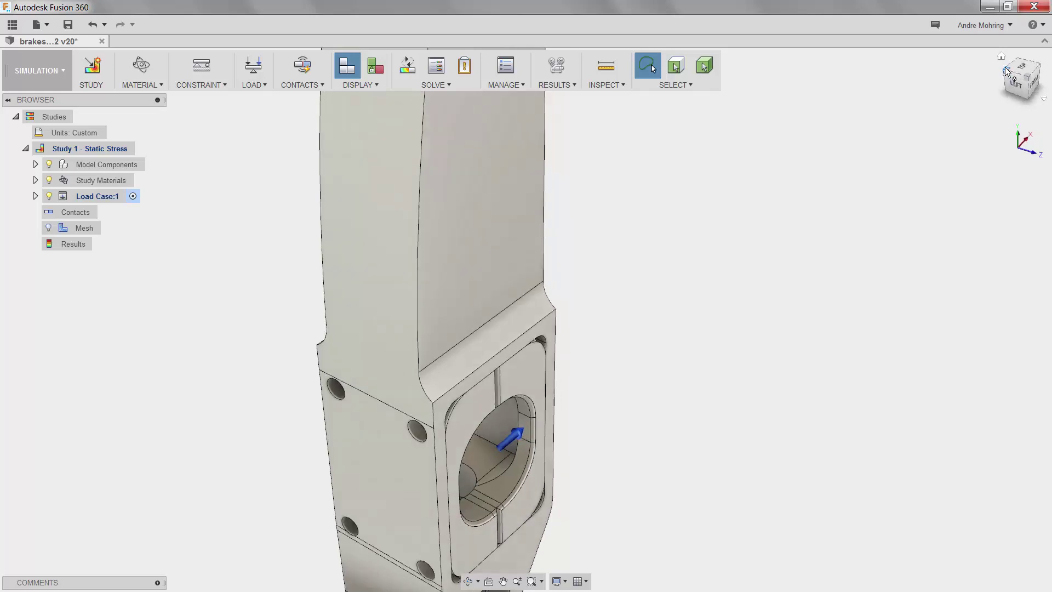
pyautogui.click(264, 68)
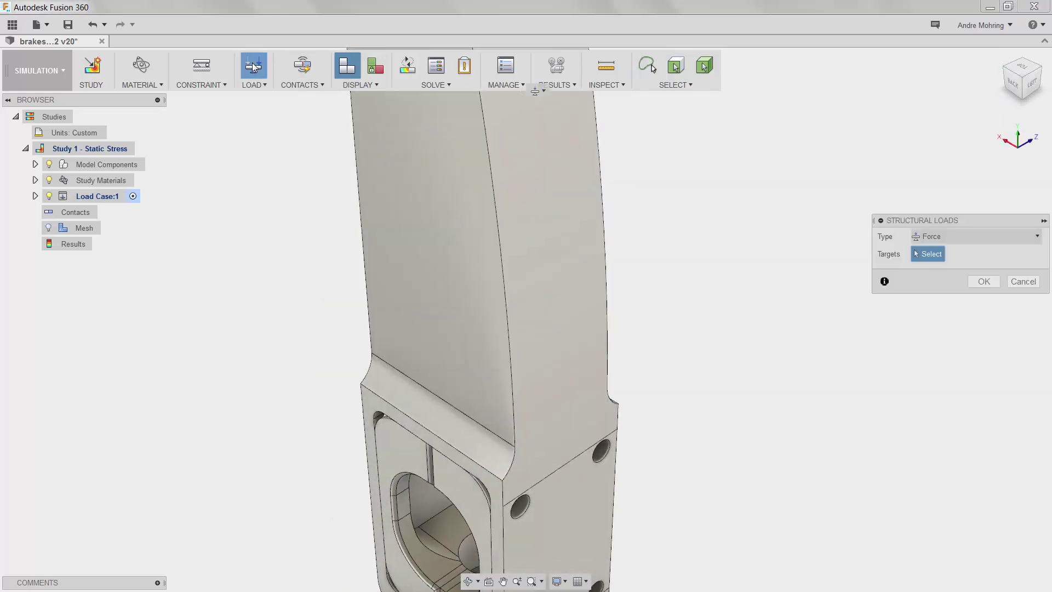
pyautogui.click(403, 503)
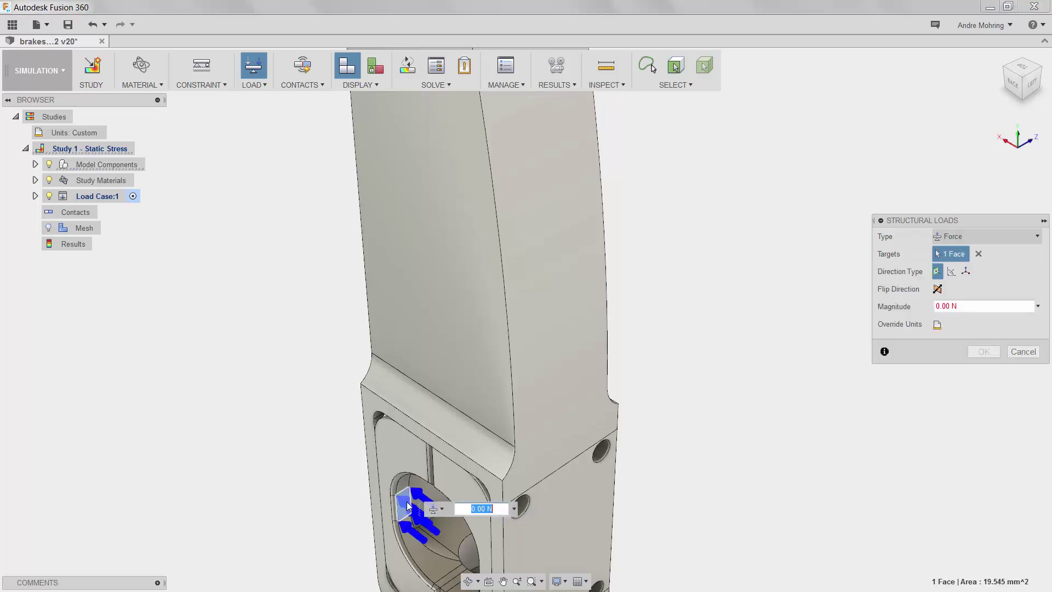
pyautogui.click(970, 305)
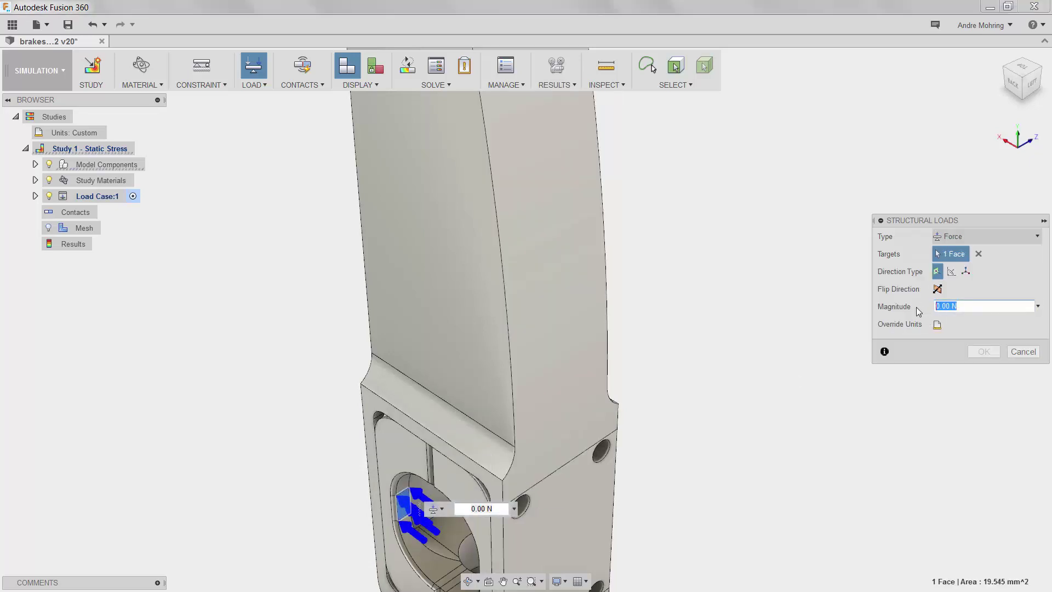
pyautogui.write('45')
pyautogui.click(983, 351)
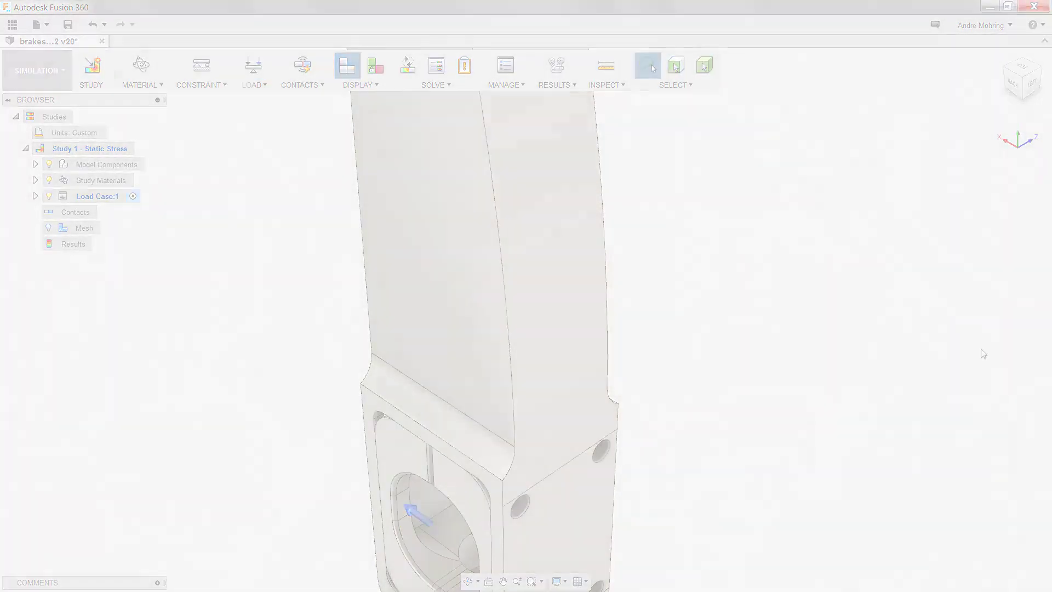
# Generate automatic contacts, pass the pre-check, and bring up the Solve dialog.
pyautogui.click(304, 66)
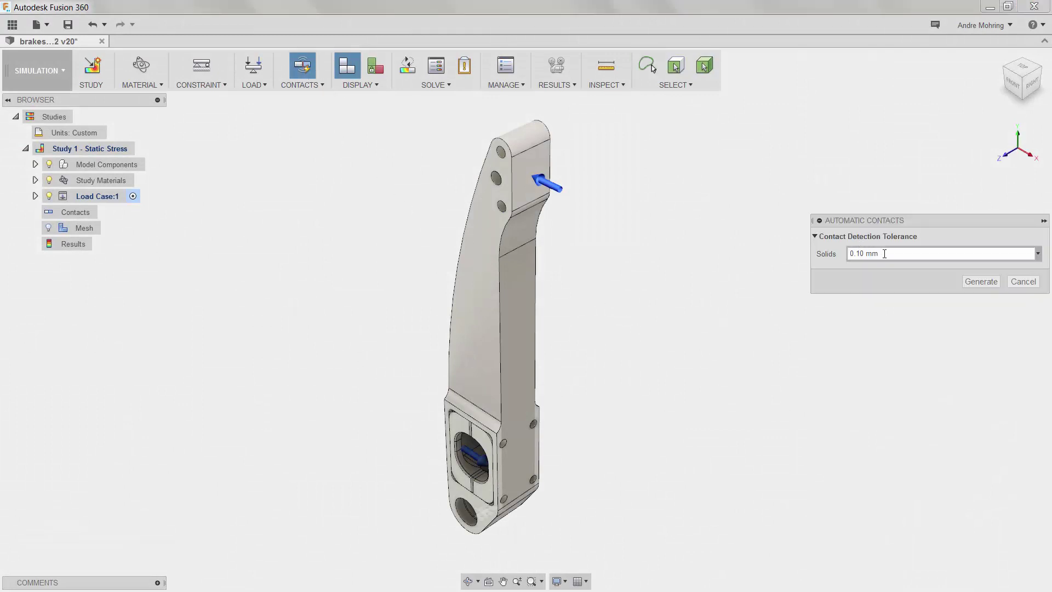
pyautogui.click(980, 281)
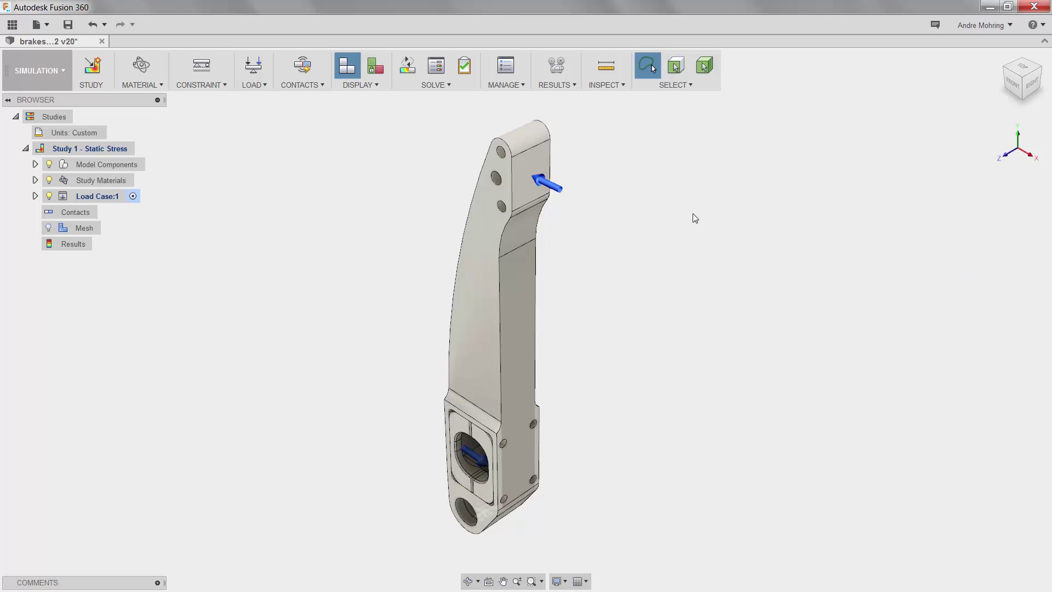
pyautogui.click(465, 67)
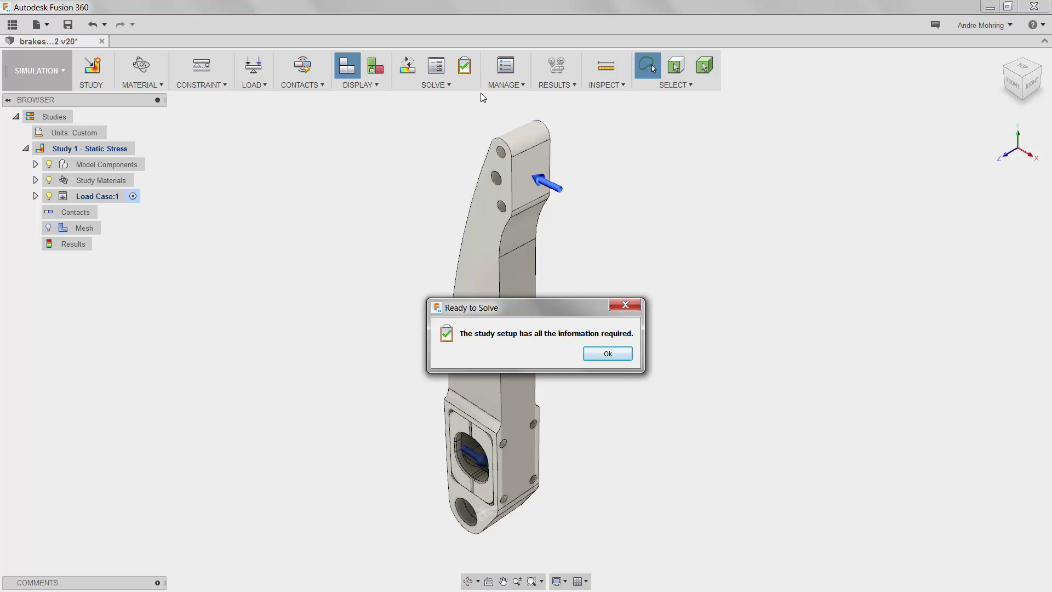
pyautogui.click(608, 355)
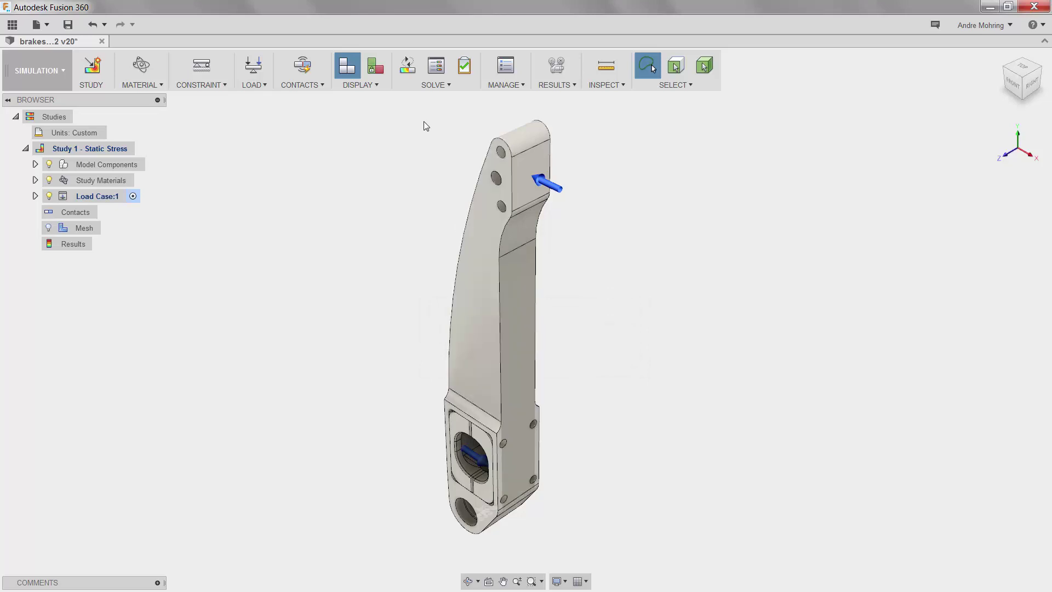
pyautogui.click(404, 66)
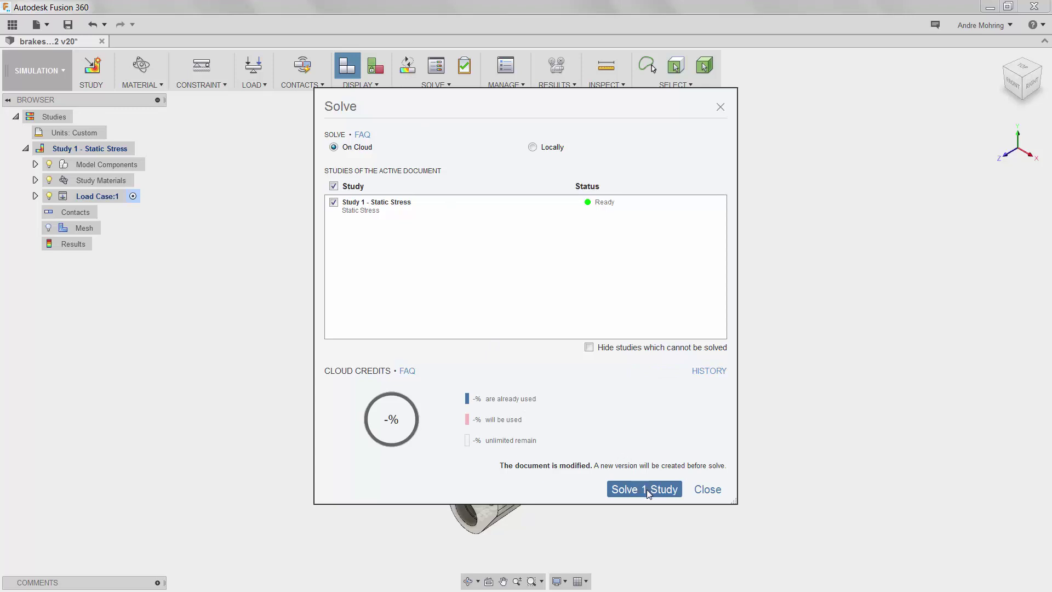
# Solve Study 1 - Static Stress on the cloud.
pyautogui.click(644, 489)
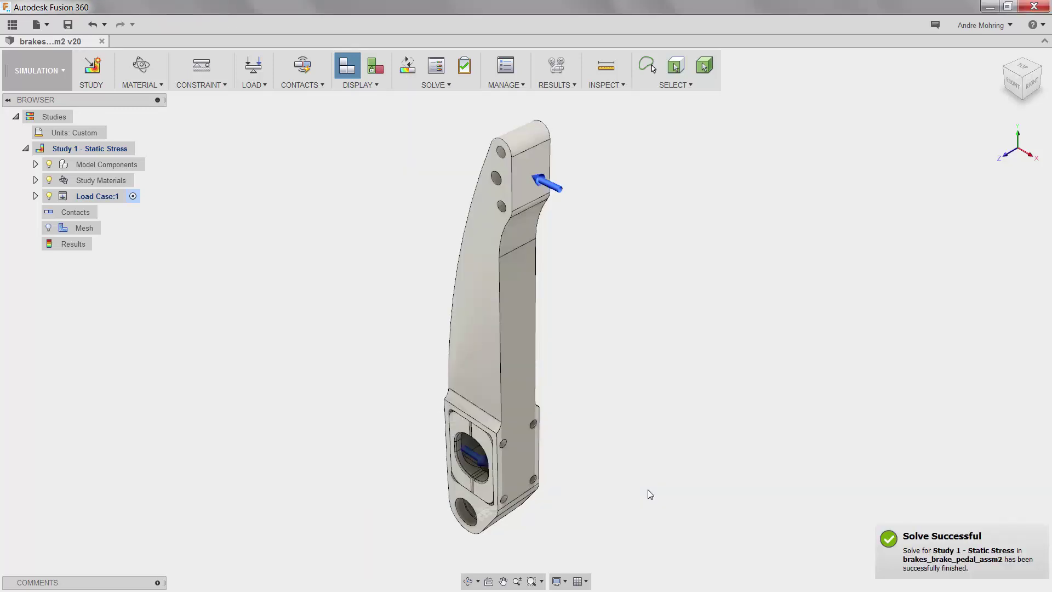